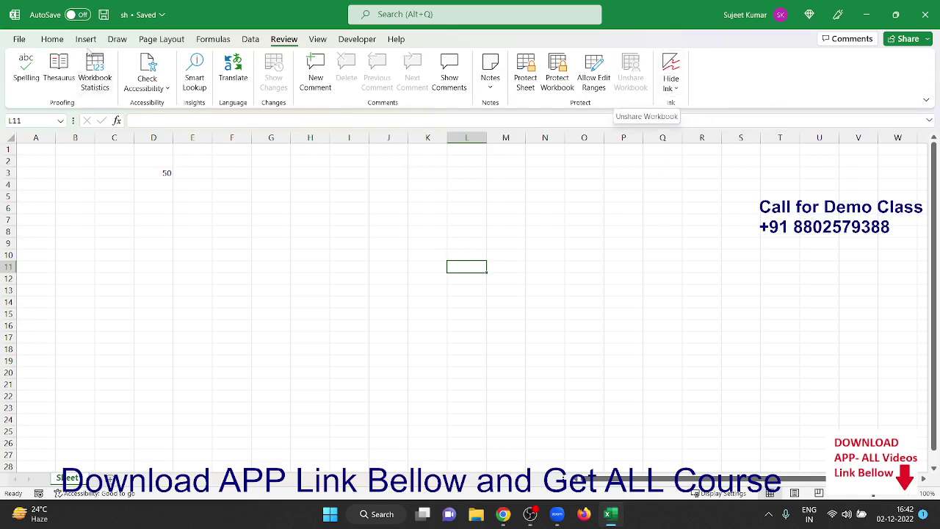
# Step: In Excel Options, go to Customize Ribbon and list commands from All Commands
pyautogui.click(19, 39)
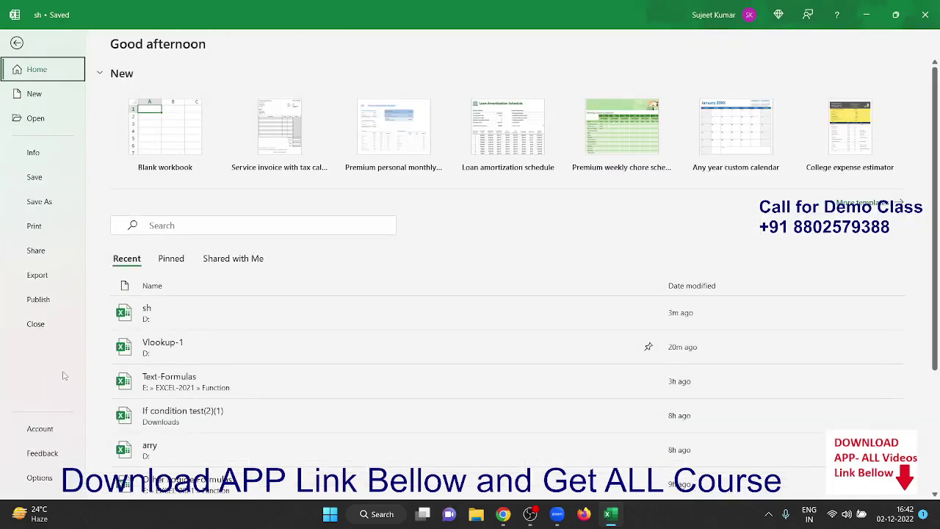
pyautogui.click(44, 482)
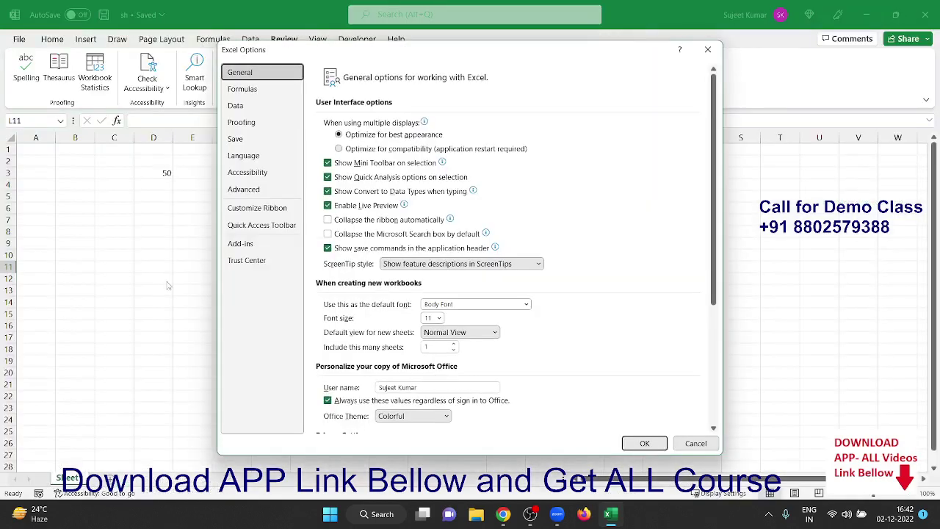
pyautogui.click(282, 210)
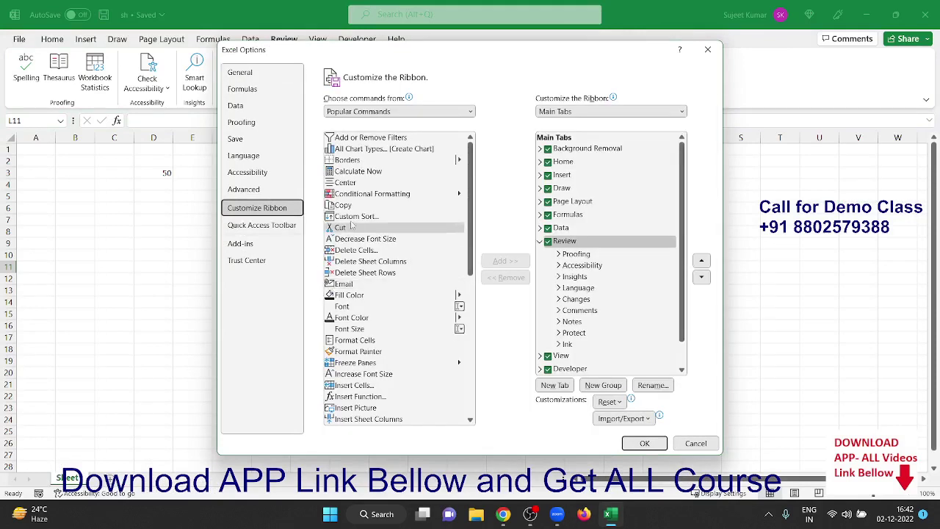
pyautogui.click(350, 113)
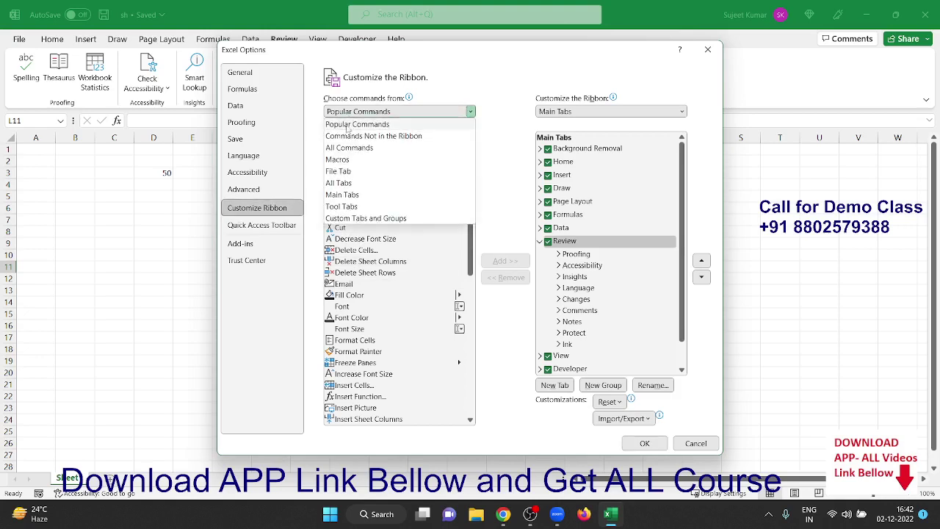
pyautogui.click(340, 150)
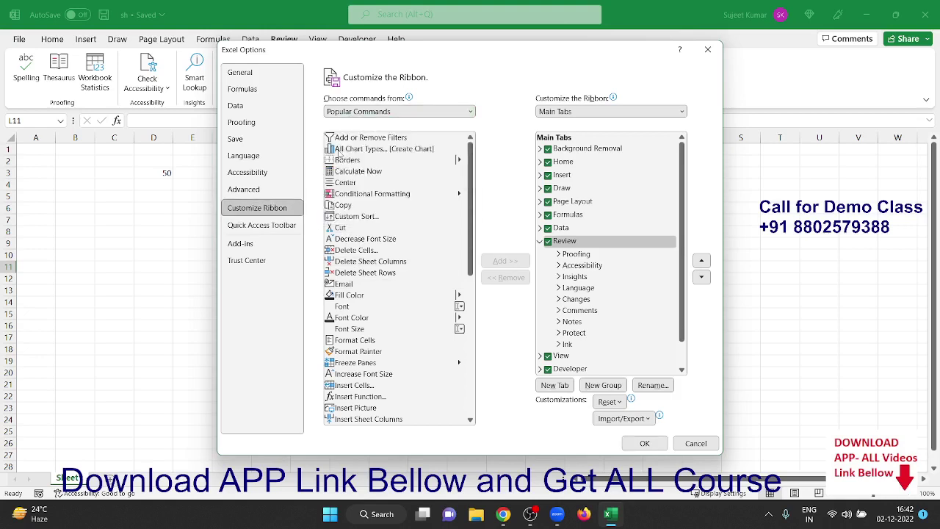
pyautogui.click(356, 171)
# Step: Find Share Workbook (Legacy) in the command list and add it to the ribbon
pyautogui.press('s')
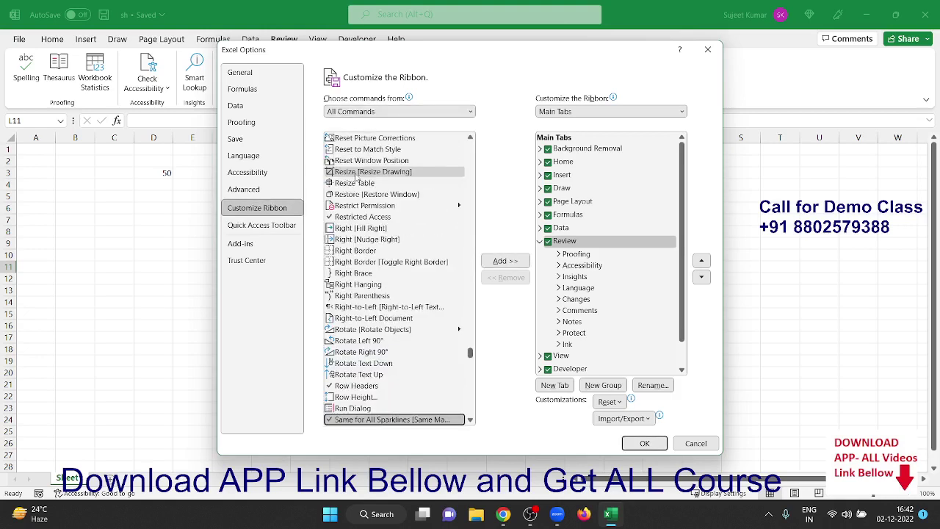
pyautogui.press('Down')
pyautogui.press('Down')
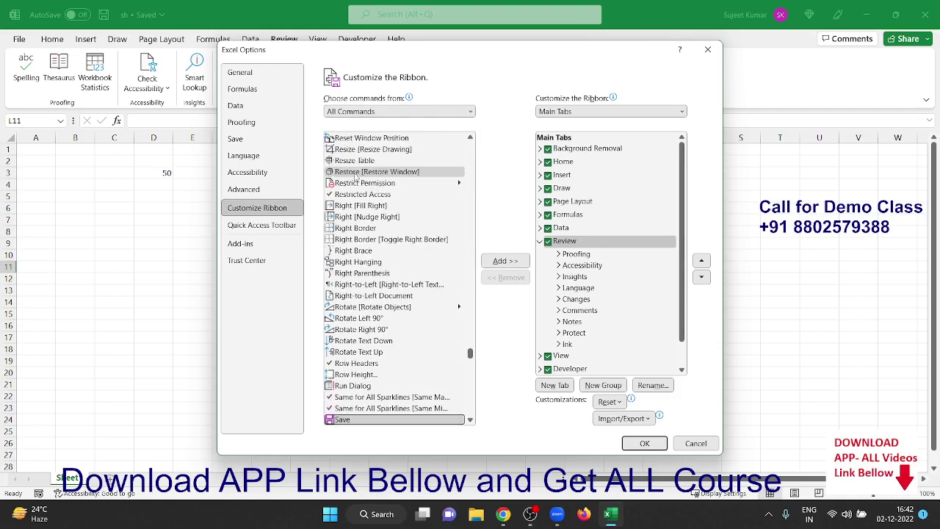
pyautogui.press('Up')
pyautogui.press('Up')
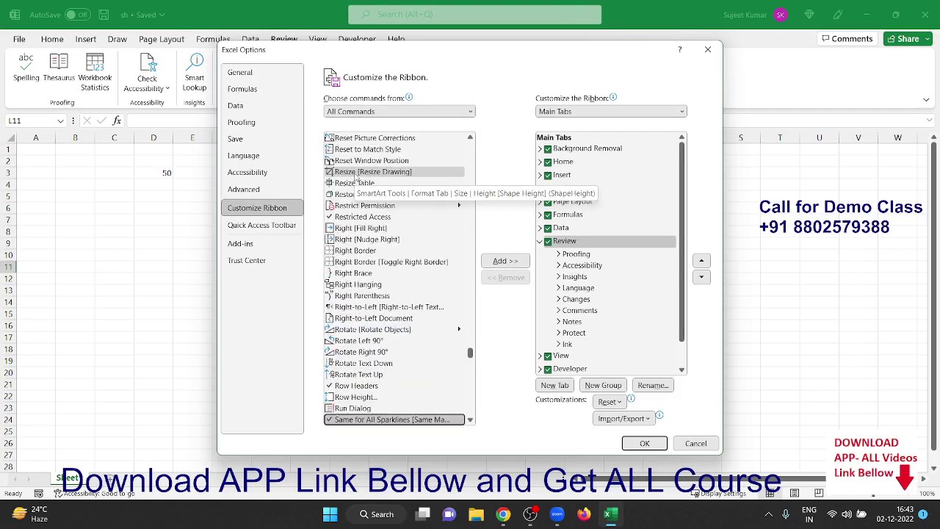
pyautogui.press('h')
pyautogui.press('s')
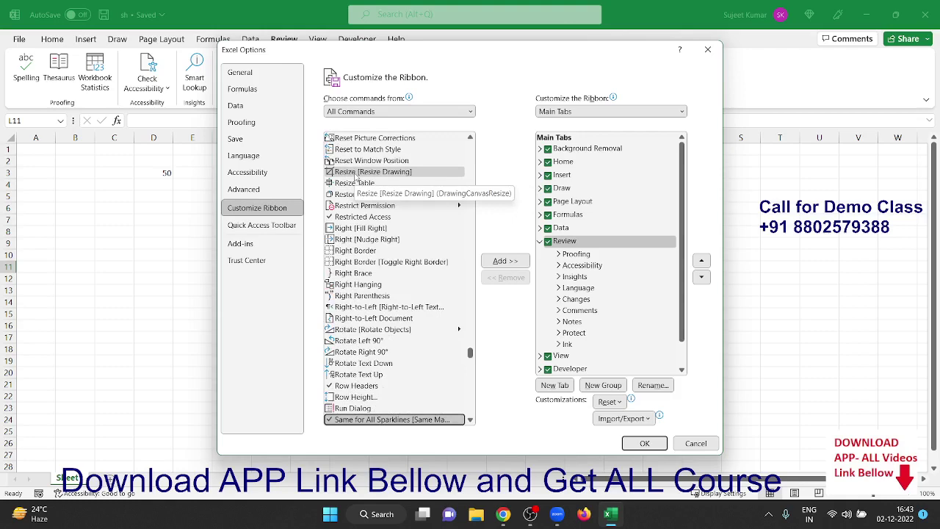
pyautogui.scroll(-8, 346, 311)
pyautogui.scroll(-8, 346, 311)
pyautogui.scroll(-8, 346, 311)
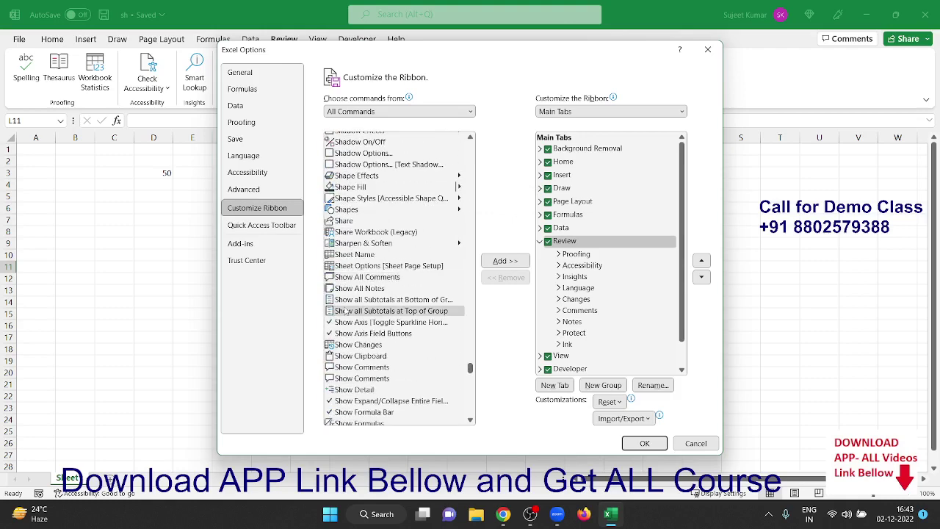
pyautogui.scroll(1, 346, 311)
pyautogui.scroll(1, 346, 310)
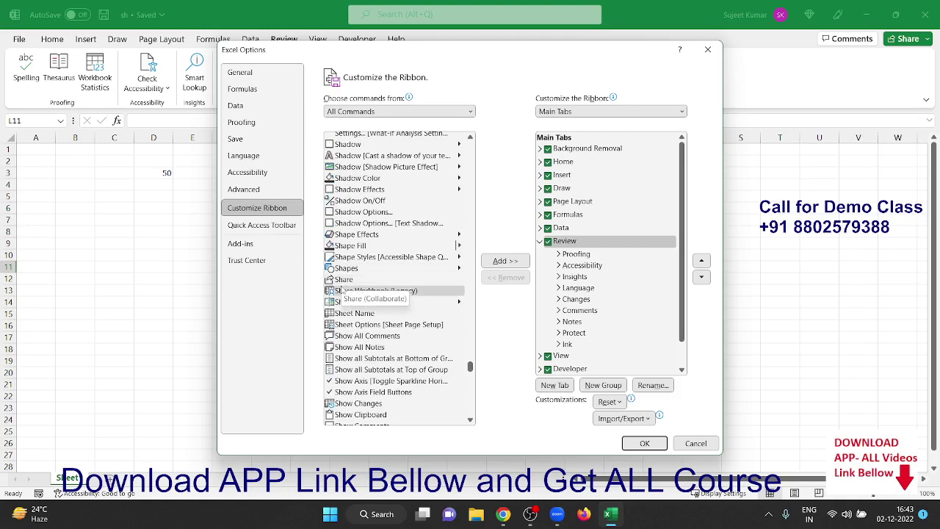
pyautogui.click(340, 291)
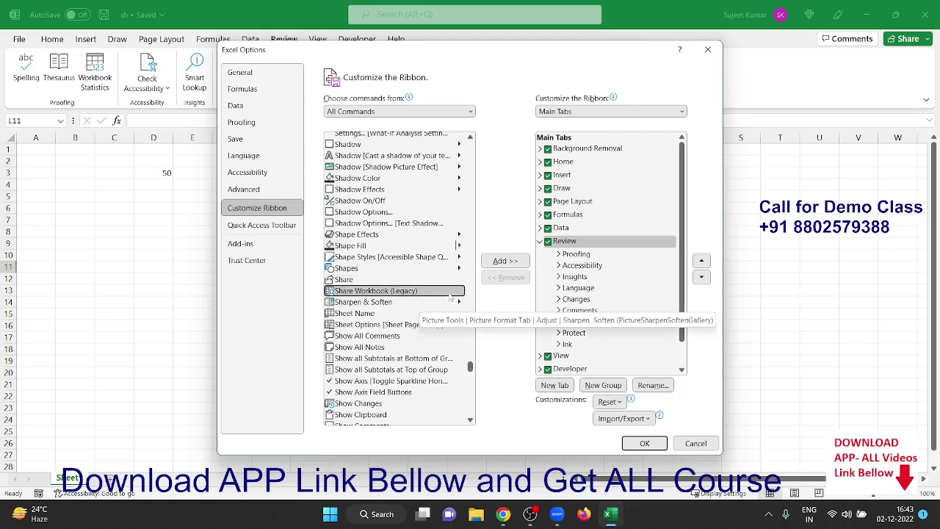
pyautogui.click(492, 263)
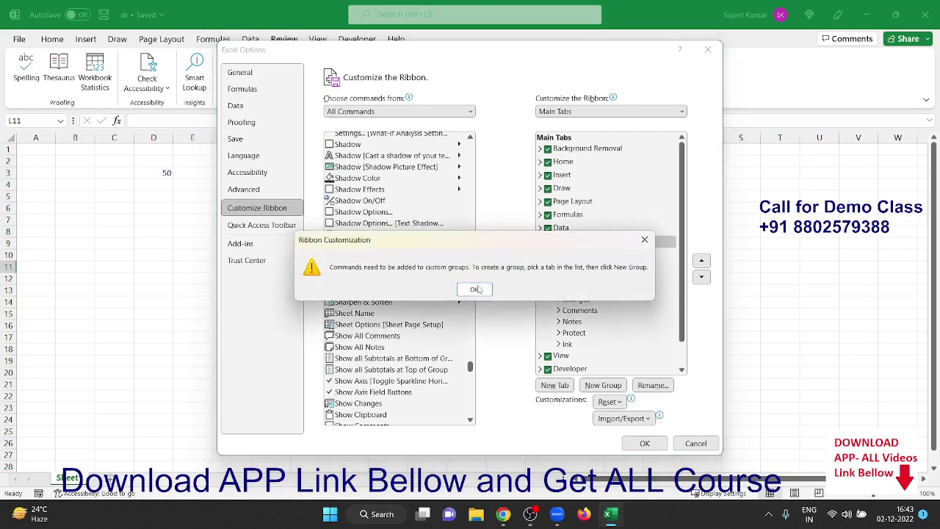
# Step: Create a new group after Review's Protect group containing Share Workbook (Legacy), and apply the changes
pyautogui.click(479, 291)
pyautogui.click(573, 334)
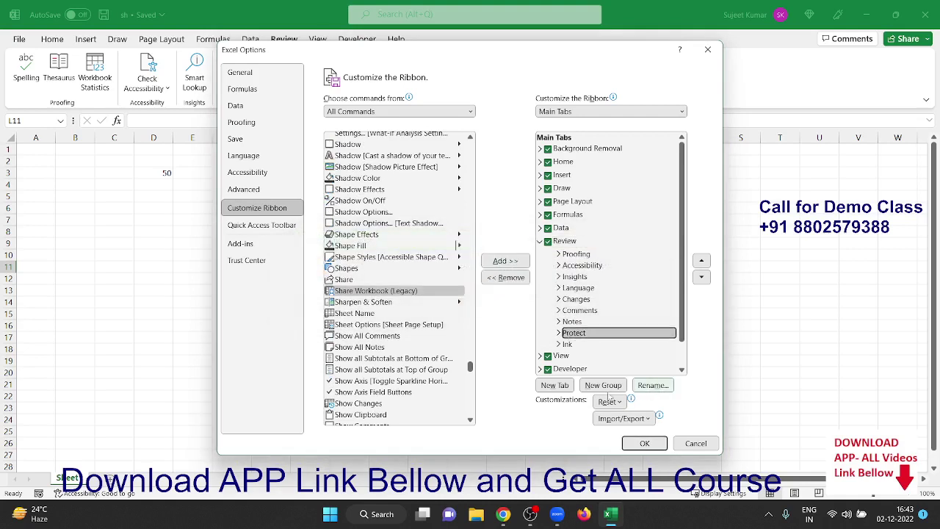
pyautogui.click(582, 387)
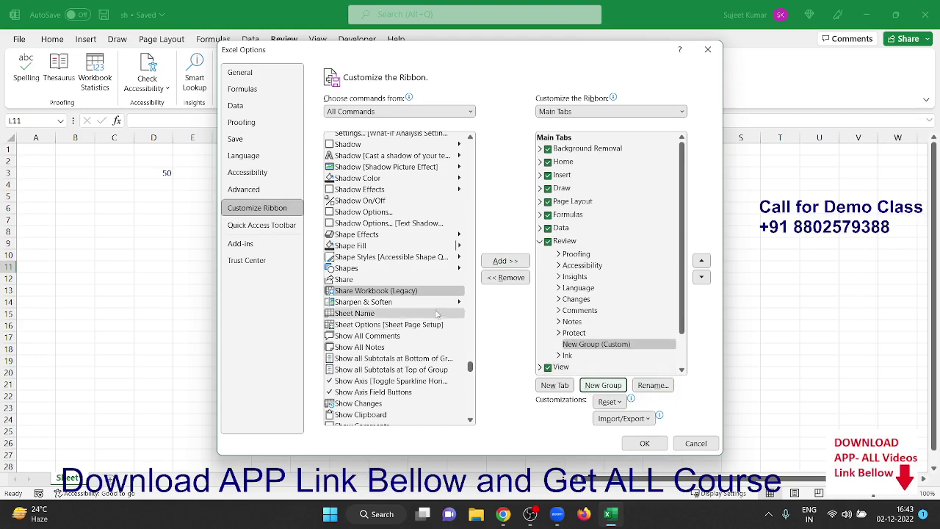
pyautogui.click(377, 291)
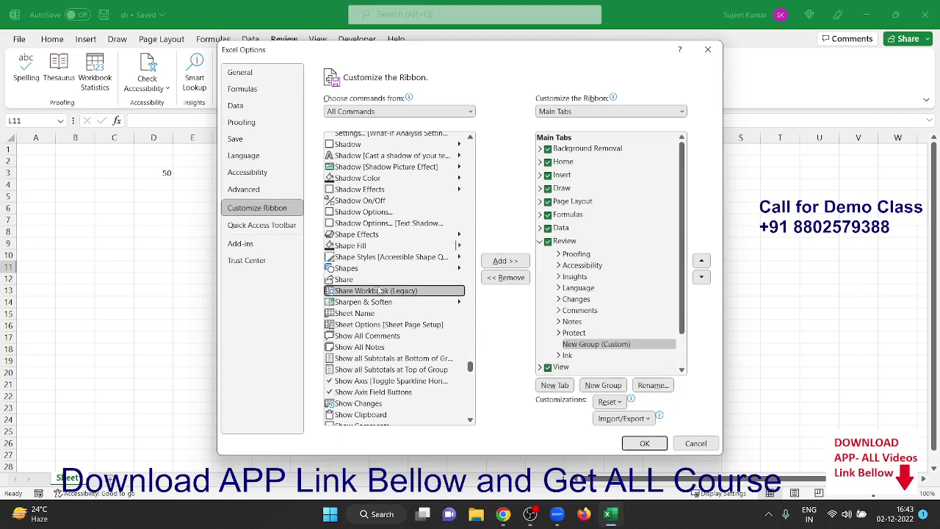
pyautogui.click(495, 267)
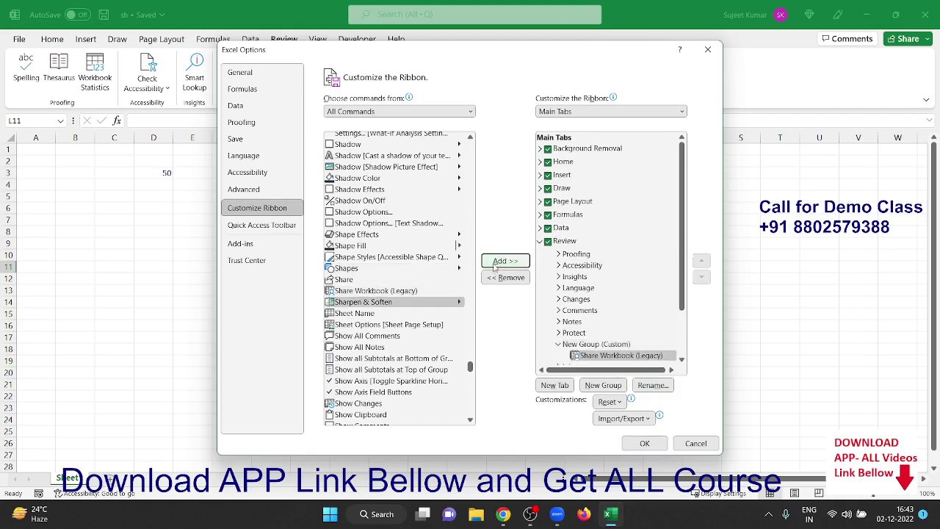
pyautogui.click(644, 443)
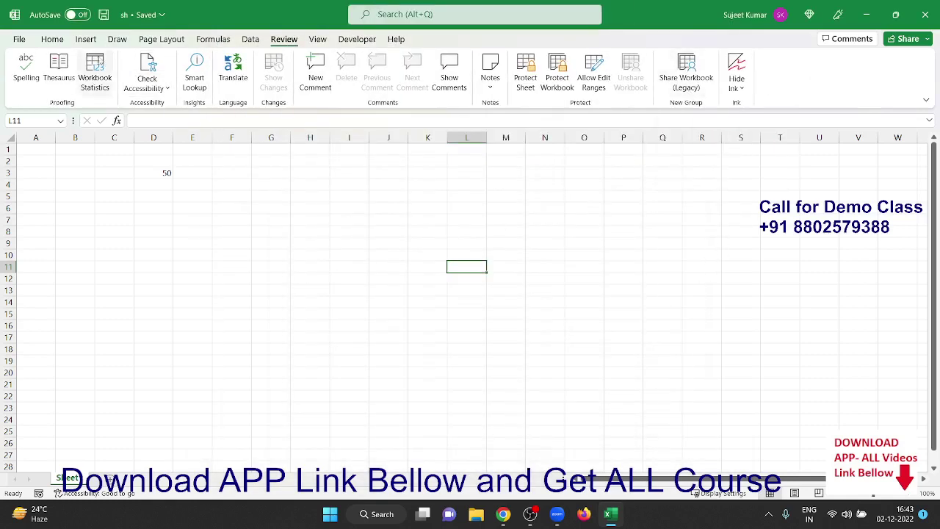
# Step: Save, then enable multi-user editing in Share Workbook (Legacy) and confirm the sharing settings
pyautogui.click(101, 20)
pyautogui.click(696, 85)
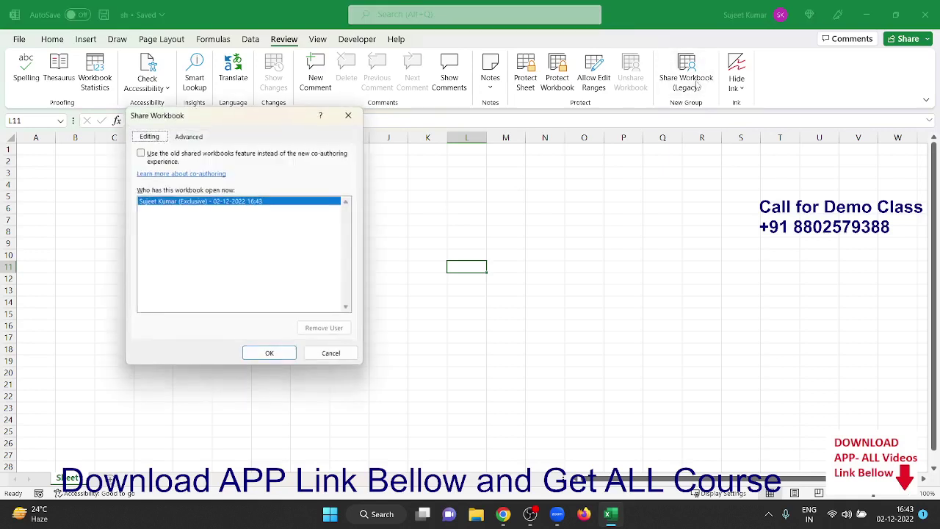
pyautogui.click(142, 156)
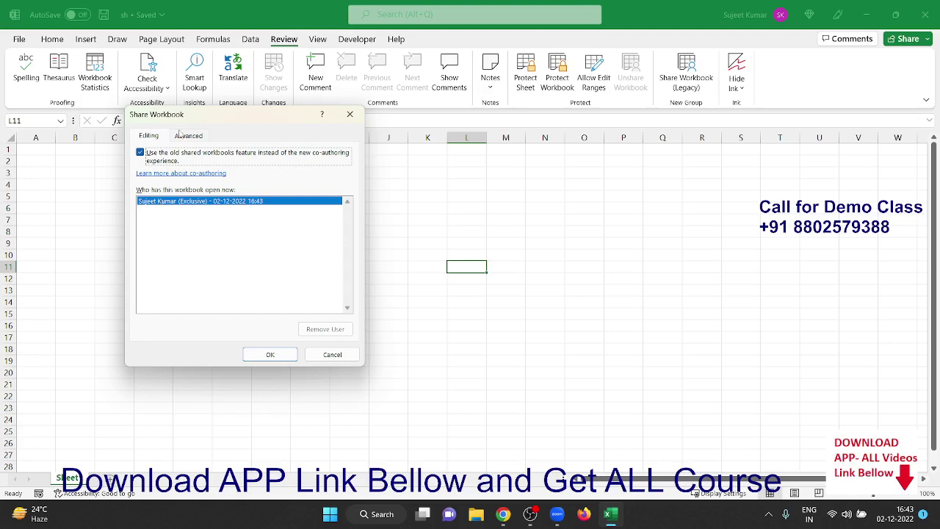
pyautogui.click(183, 136)
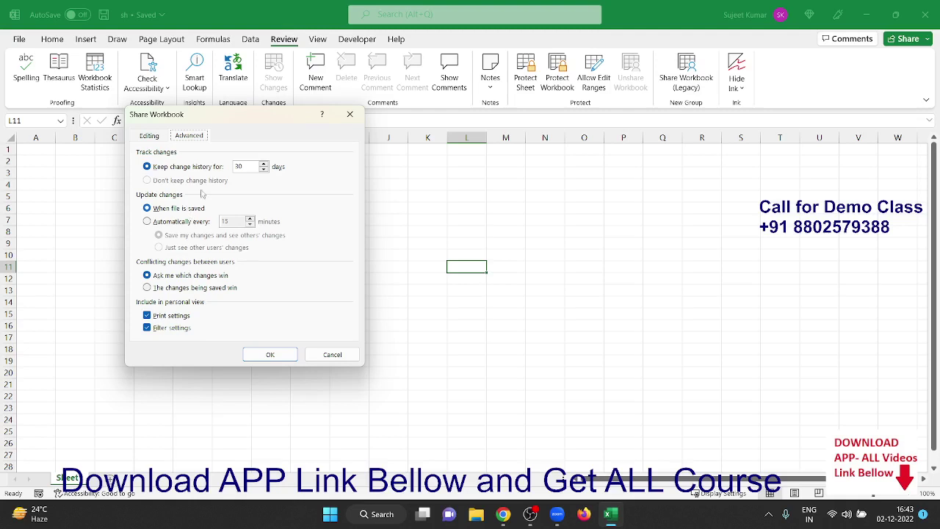
pyautogui.click(149, 137)
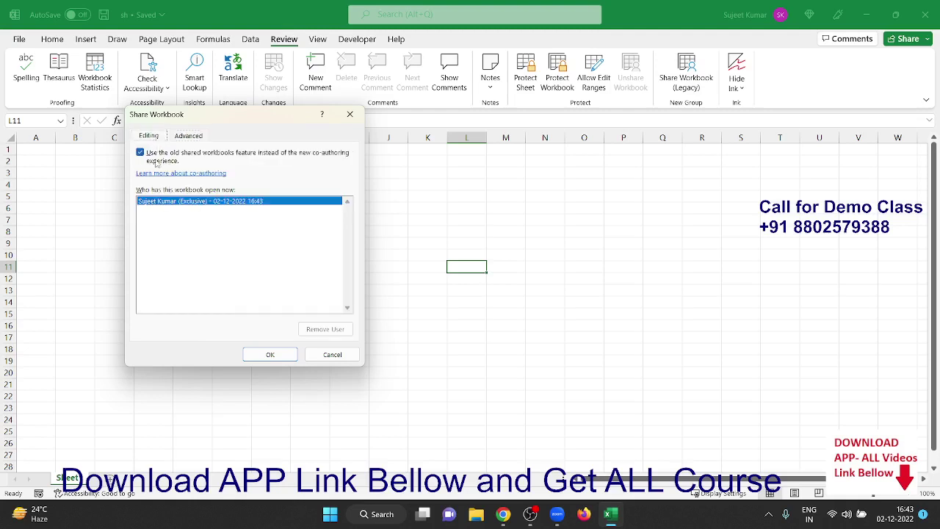
pyautogui.click(270, 355)
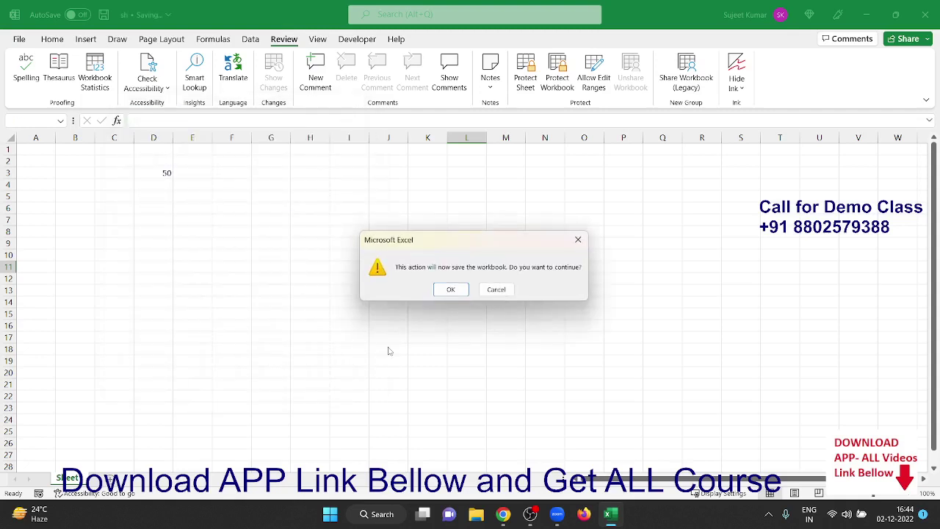
# Step: Accept saving the shared workbook, then save again to merge in another user's 100 in D4
pyautogui.click(451, 291)
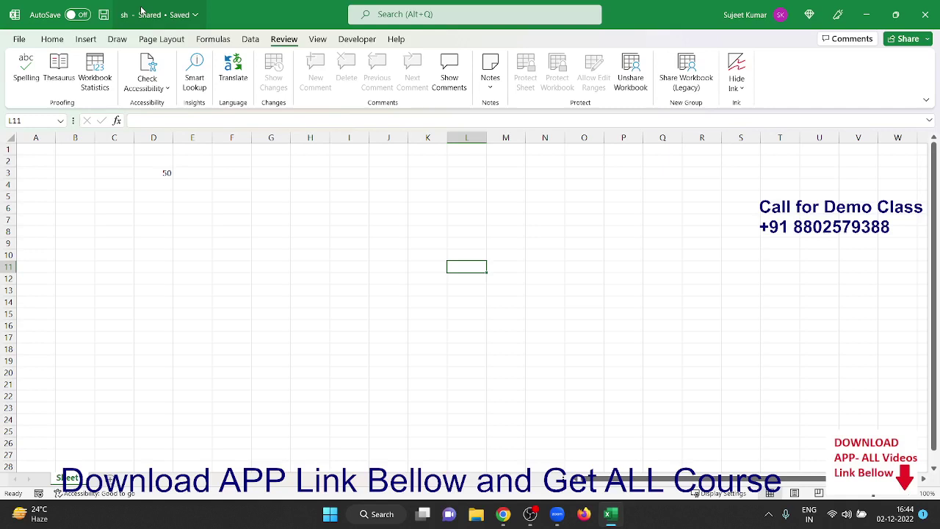
pyautogui.rightClick(142, 10)
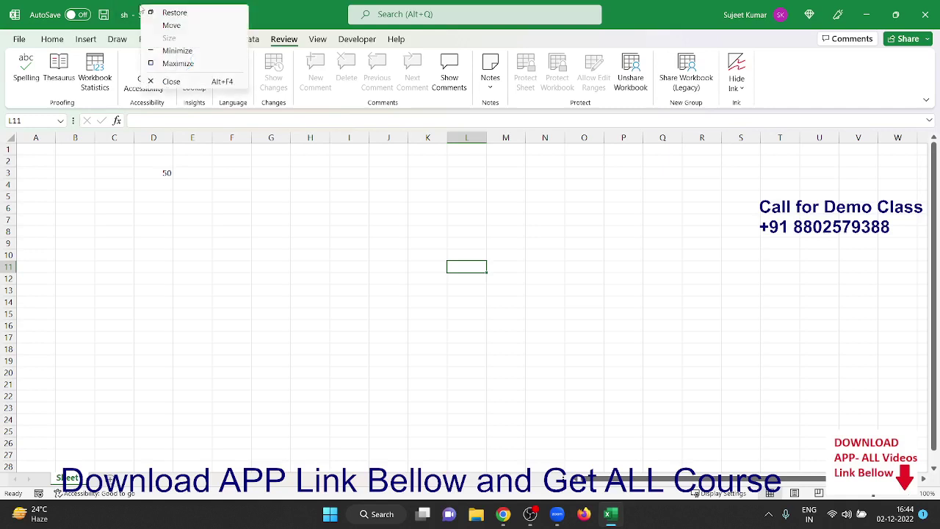
pyautogui.click(103, 16)
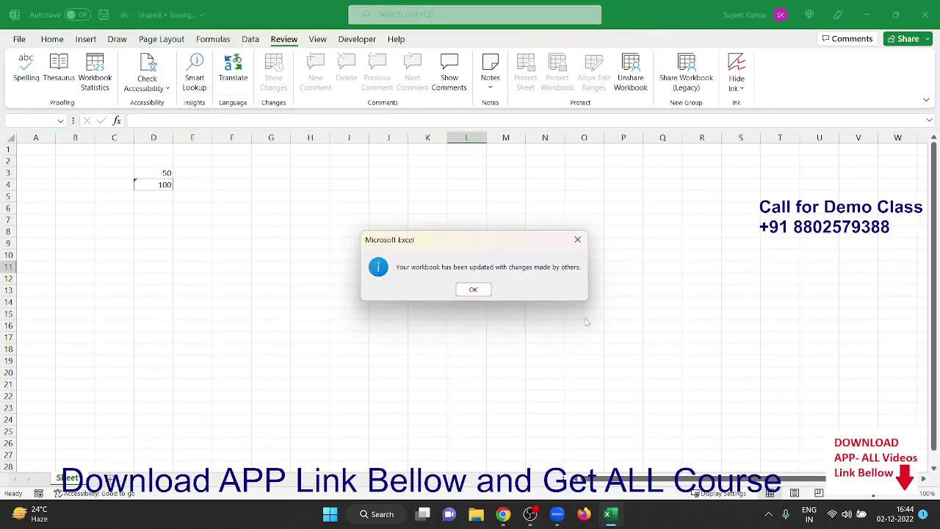
pyautogui.click(472, 291)
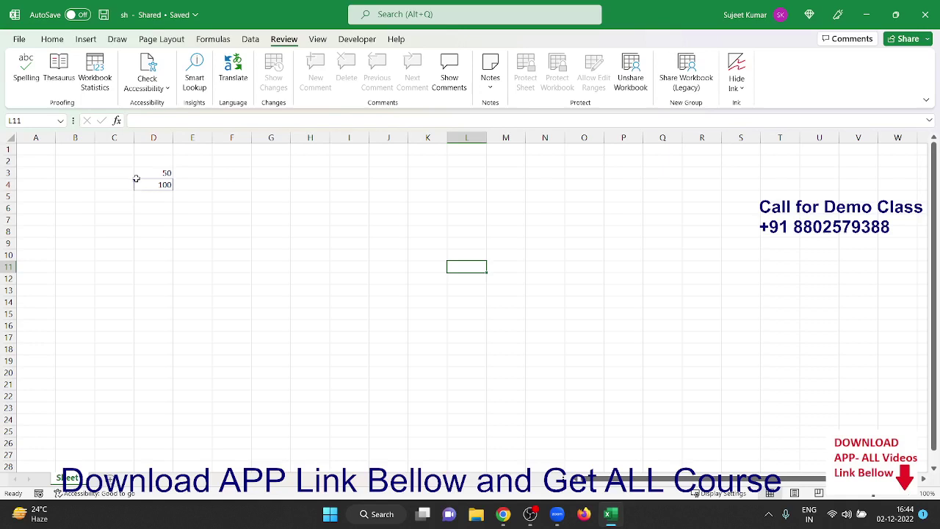
# Step: Enter =D3*10 in E3, showing 500, and save the shared workbook
pyautogui.click(206, 179)
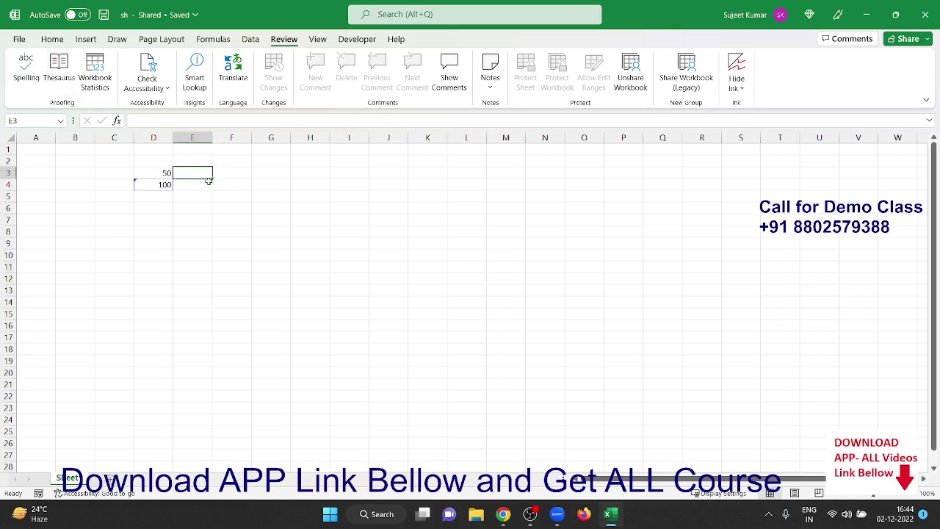
pyautogui.write('5=D3*10')
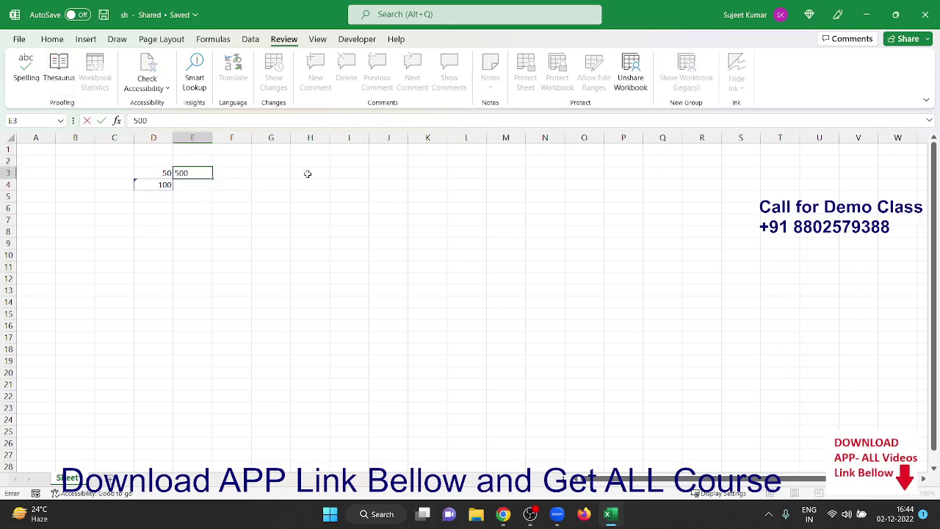
pyautogui.press('Return')
pyautogui.click(103, 15)
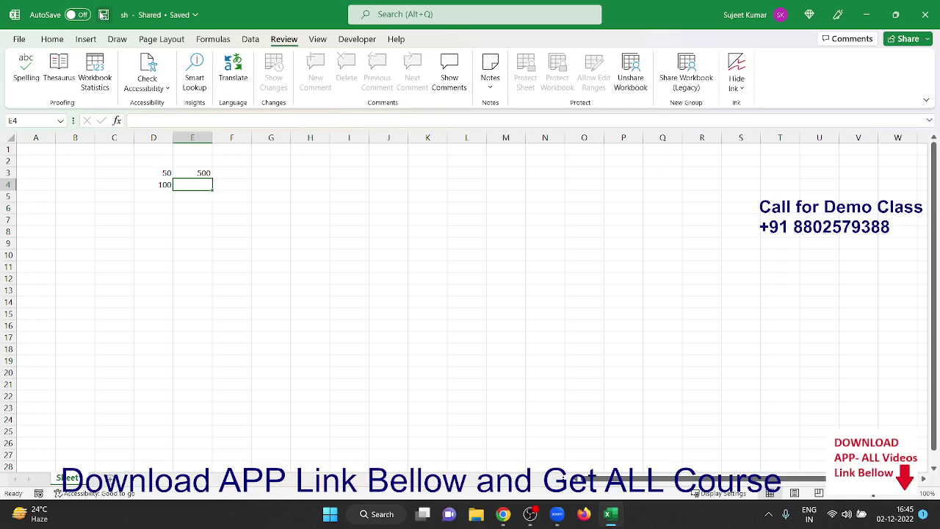
# Step: Enter 600 in E4 and save the shared workbook
pyautogui.click(192, 173)
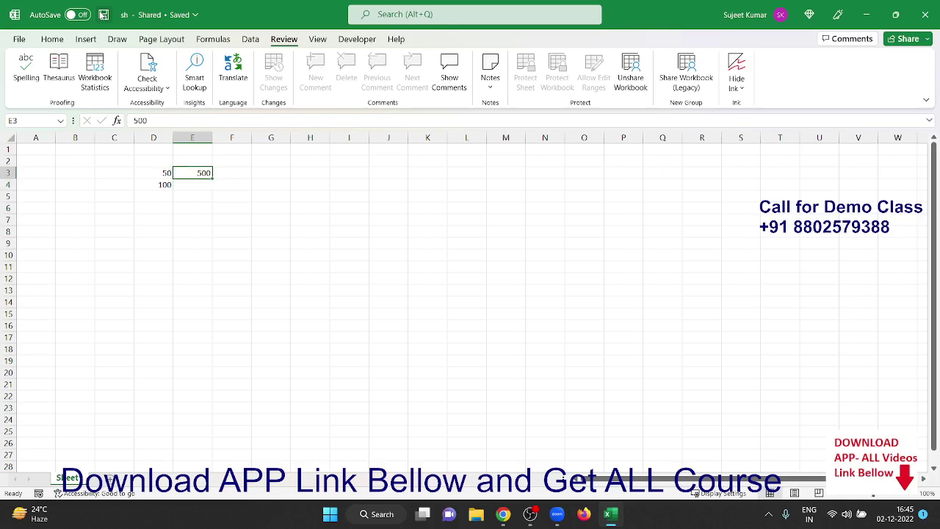
pyautogui.press('Down')
pyautogui.write('600')
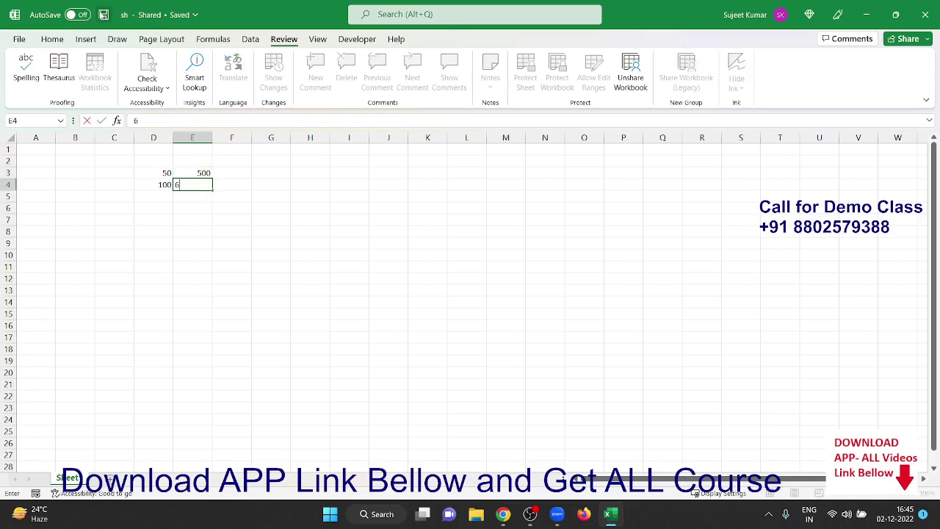
pyautogui.press('Return')
pyautogui.press('Up')
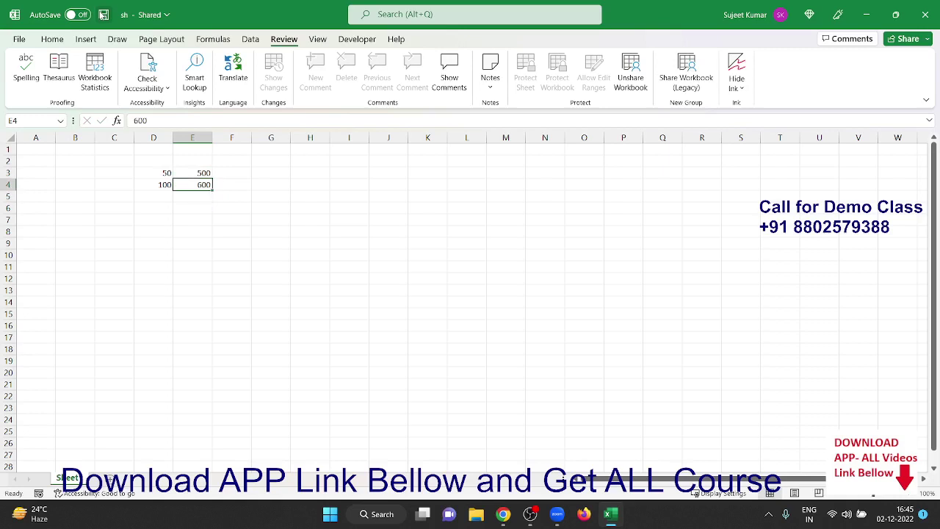
pyautogui.click(103, 14)
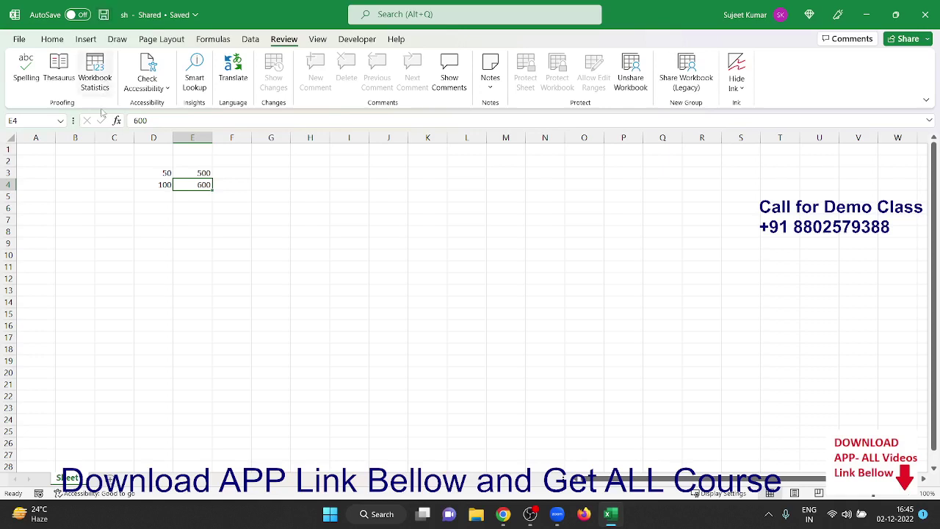
# Step: Change D4 to 200 and save, merging others' edits: D5 becomes 200, E4 becomes 100
pyautogui.click(141, 197)
pyautogui.click(147, 185)
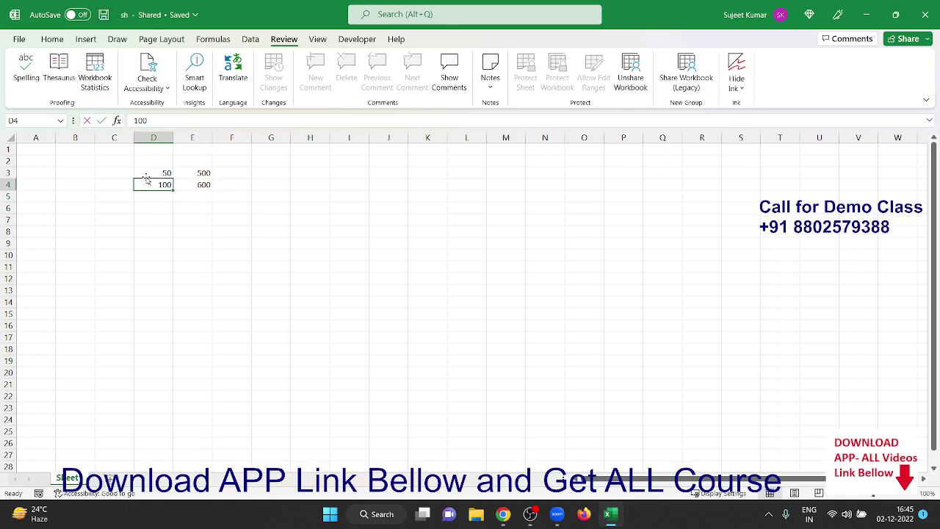
pyautogui.write('200')
pyautogui.press('Return')
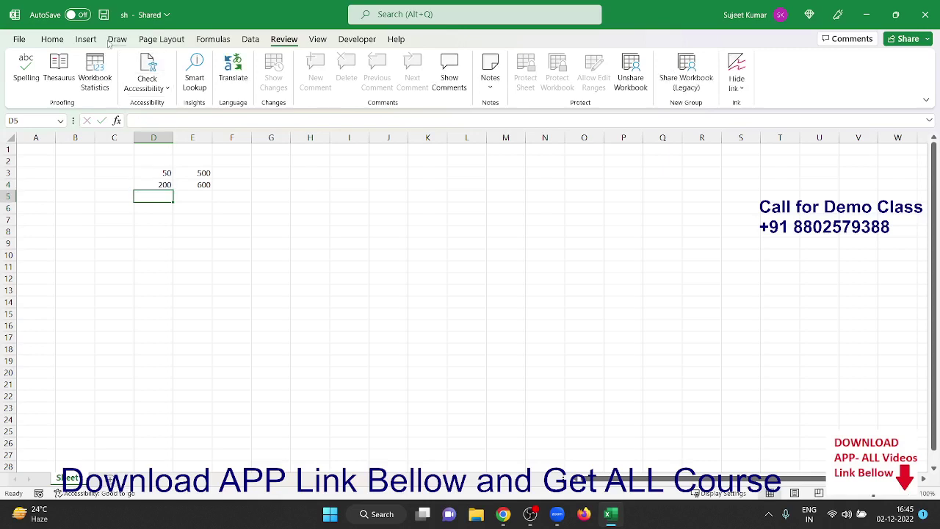
pyautogui.click(103, 16)
pyautogui.click(105, 15)
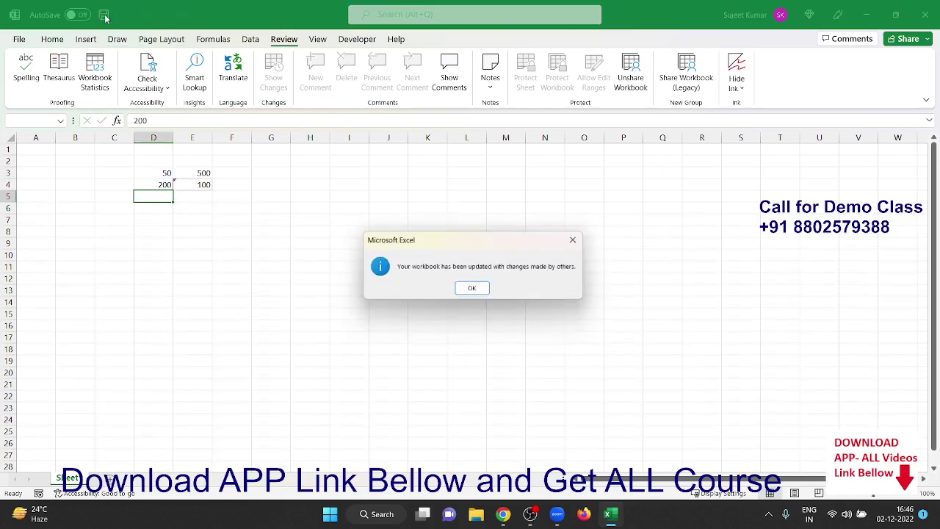
pyautogui.click(476, 290)
# Step: Enter 300 in D6, then select the block from A1 covering all the values
pyautogui.click(150, 218)
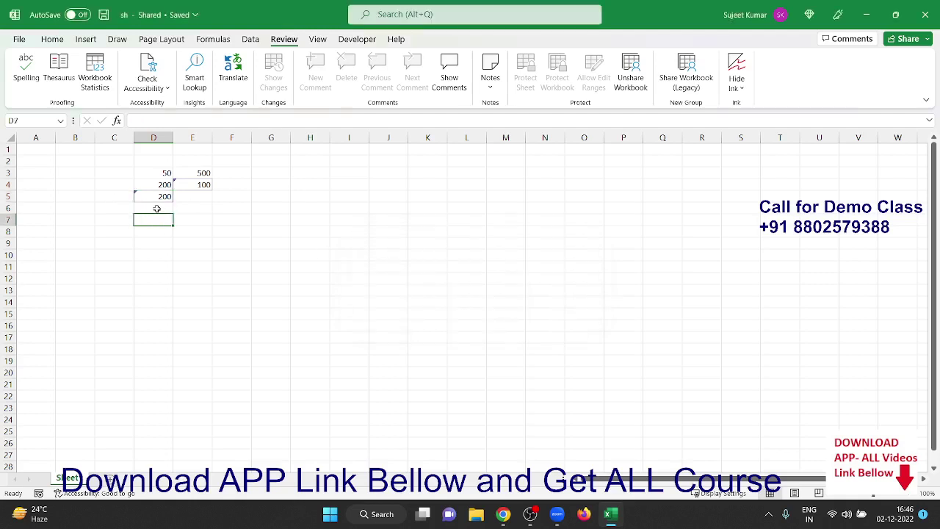
pyautogui.click(161, 194)
pyautogui.click(164, 209)
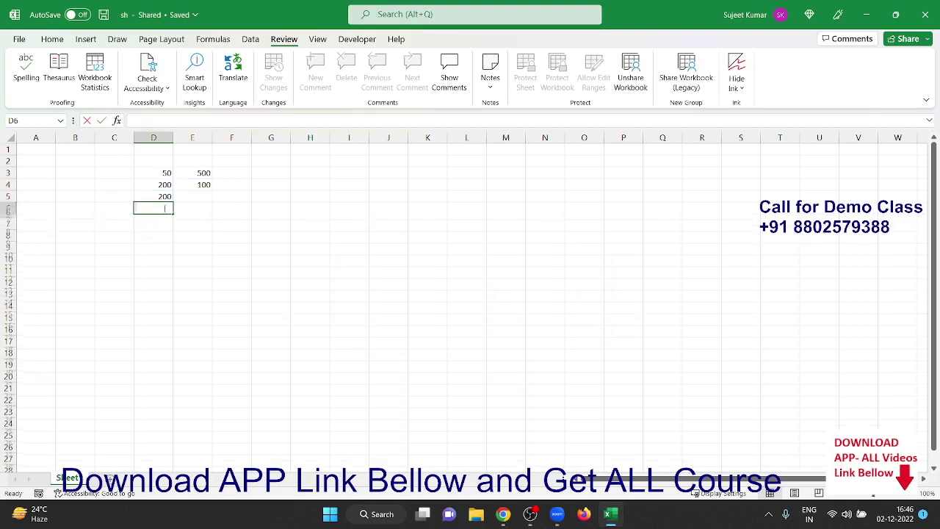
pyautogui.write('300')
pyautogui.press('Return')
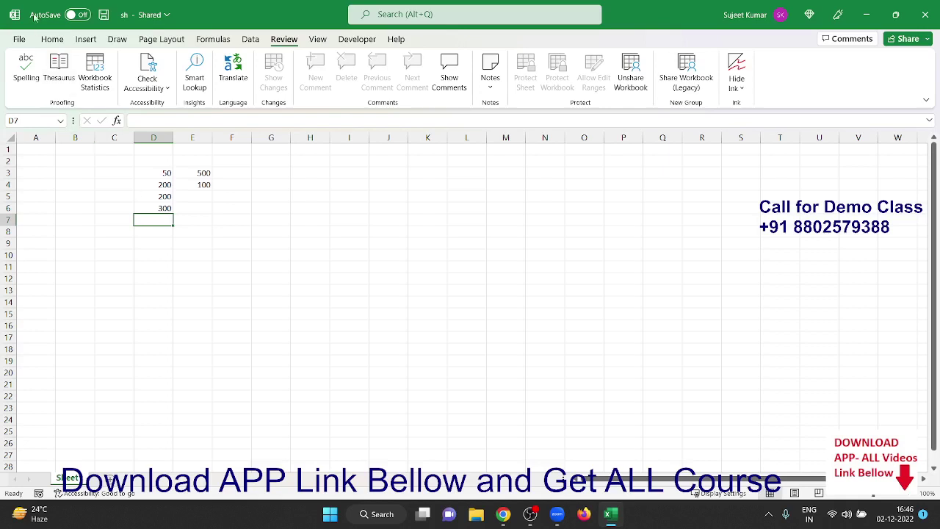
pyautogui.click(158, 208)
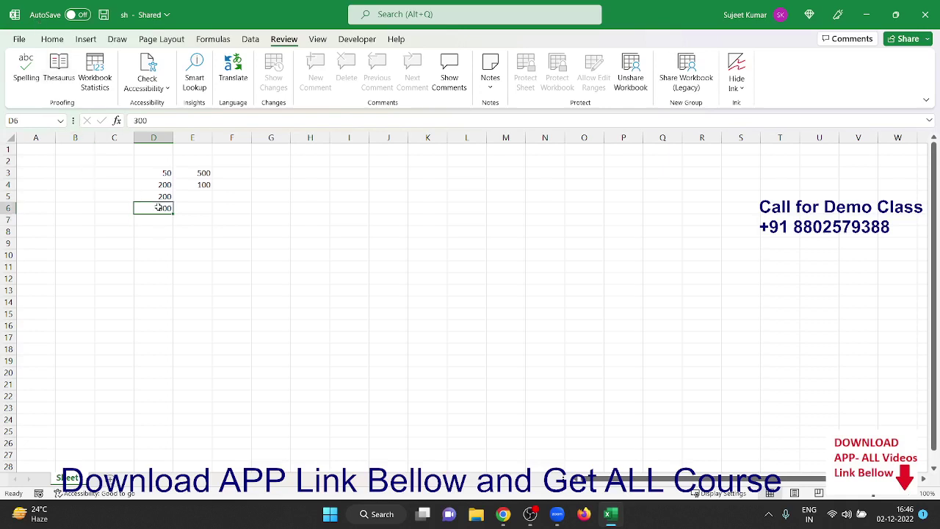
pyautogui.click(155, 230)
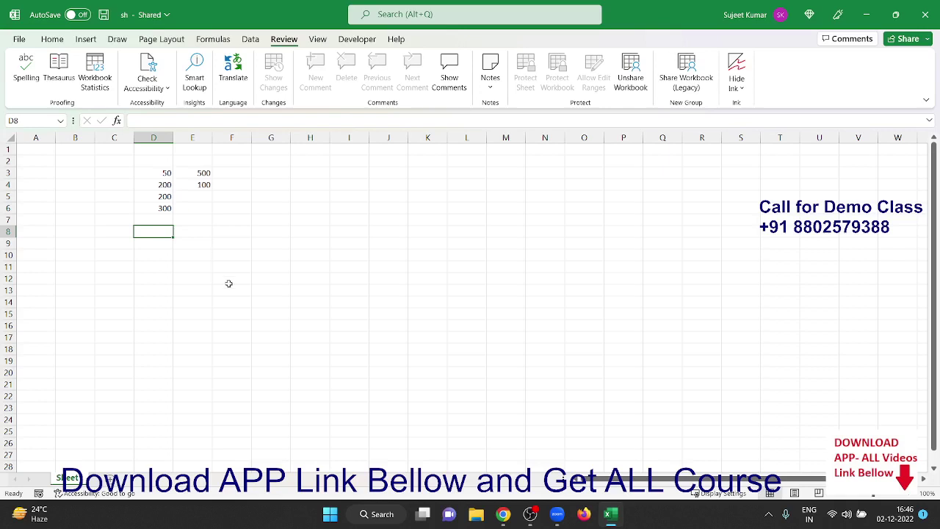
pyautogui.moveTo(20, 147)
pyautogui.mouseDown()
pyautogui.moveTo(252, 204)
pyautogui.moveTo(656, 327)
pyautogui.mouseUp()
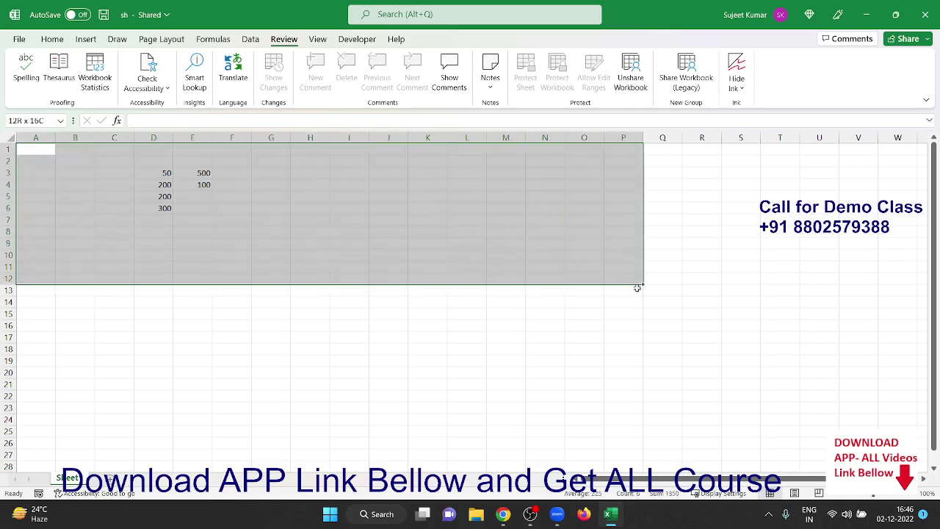